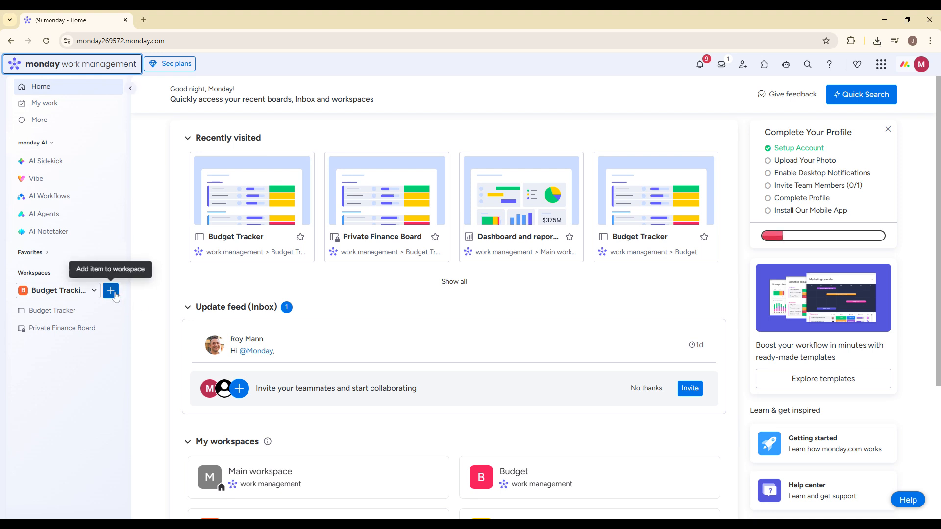
- Create a new board named Inventory in the current workspace, with Main privacy and Items as what it manages
left_click(111, 291)
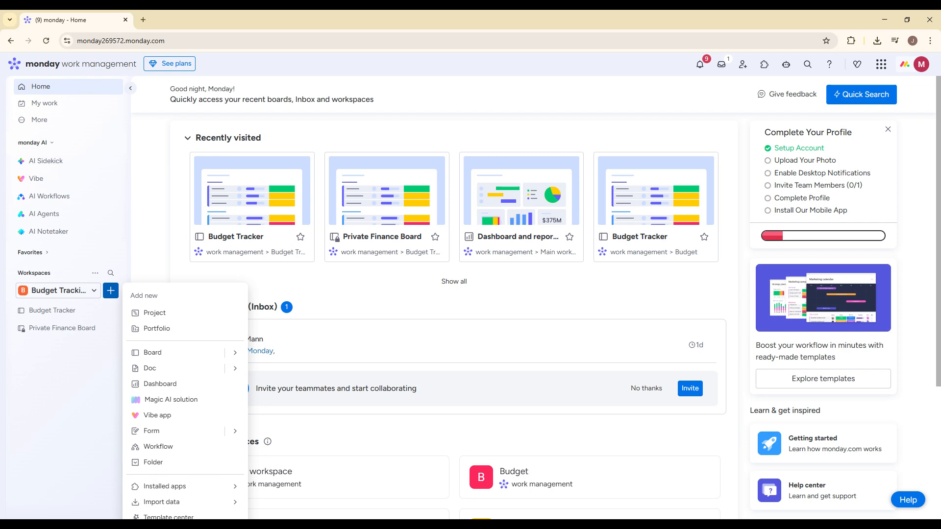
mouse_move(236, 354)
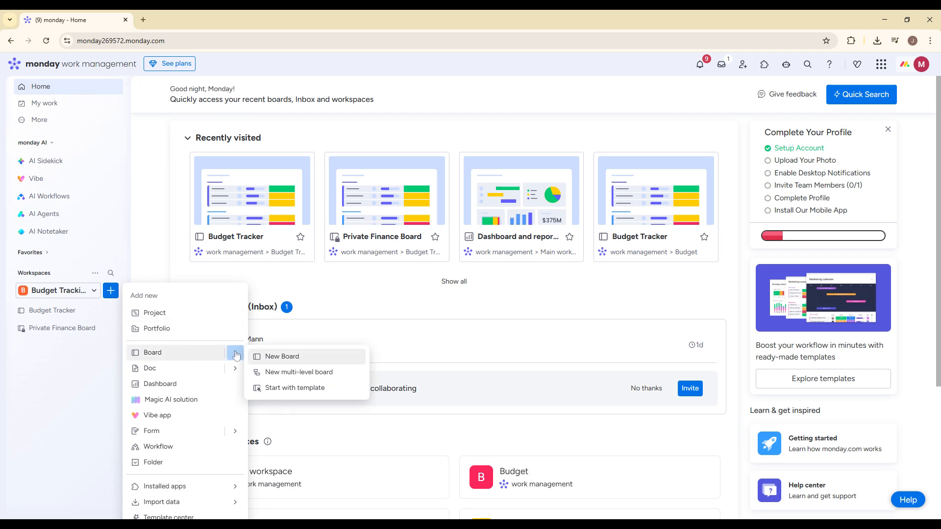
left_click(268, 354)
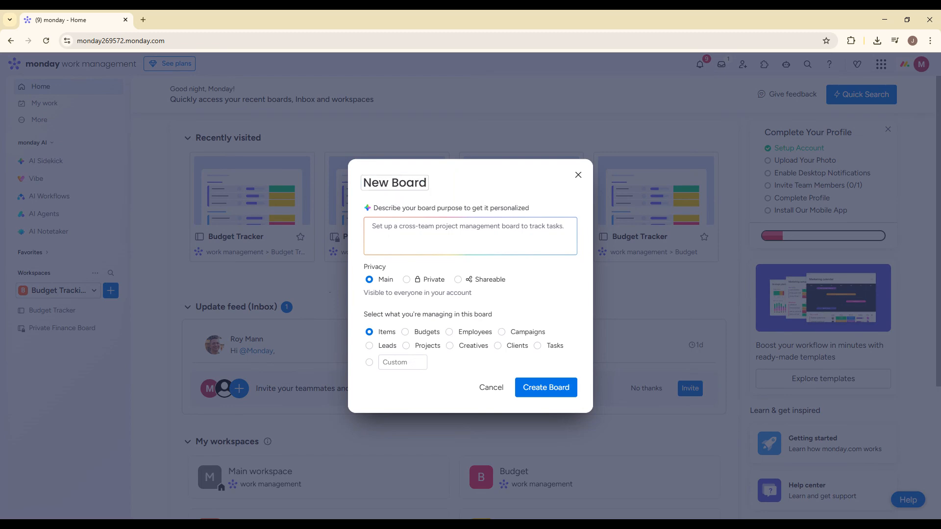
left_click(395, 183)
type("Inventory")
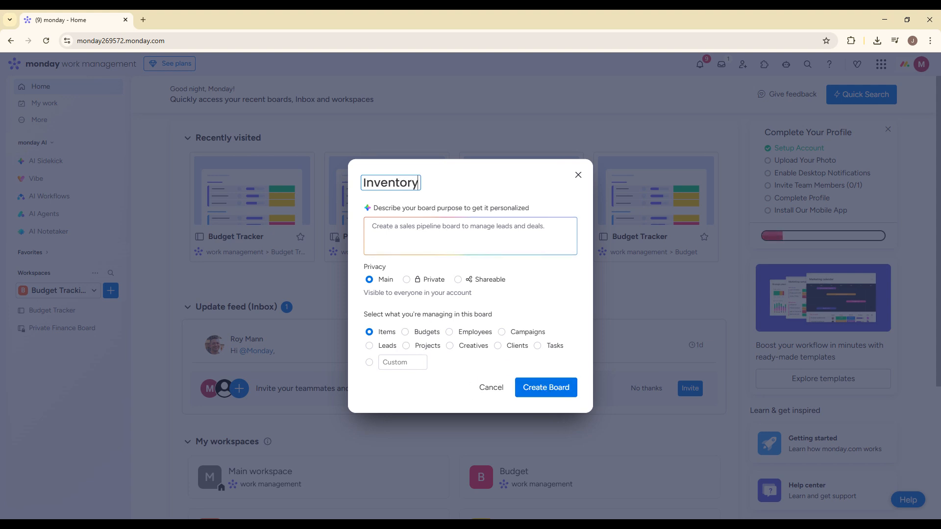
left_click(386, 282)
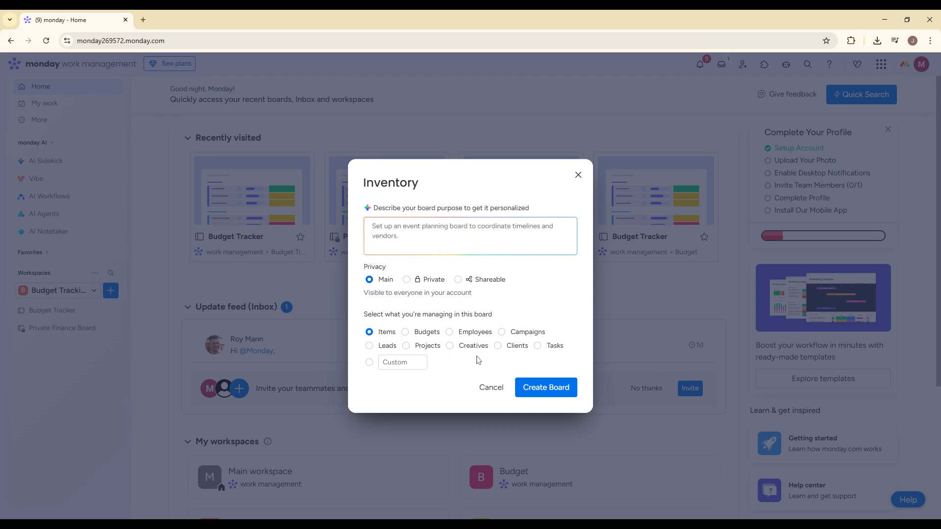
left_click(551, 391)
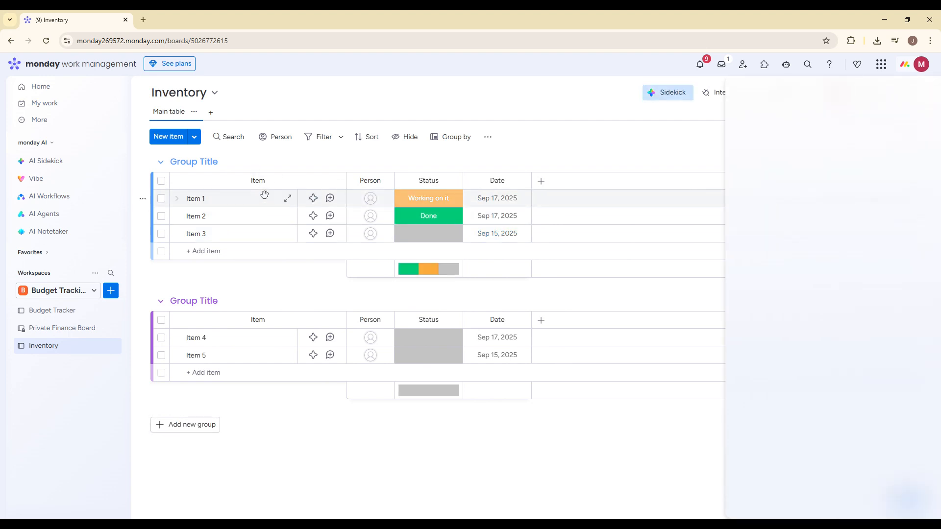
- Add a Numbers column named STOCK QUANTITY to the Inventory board
left_click(541, 180)
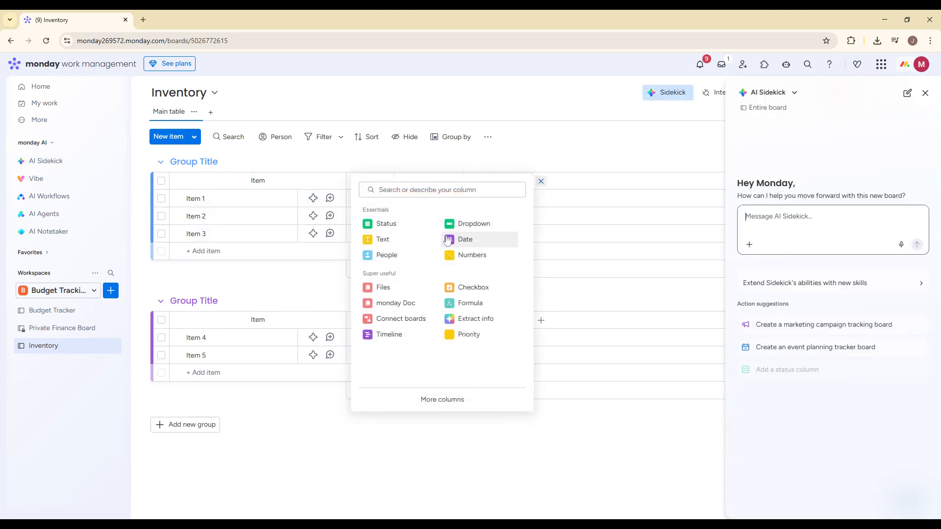
left_click(472, 255)
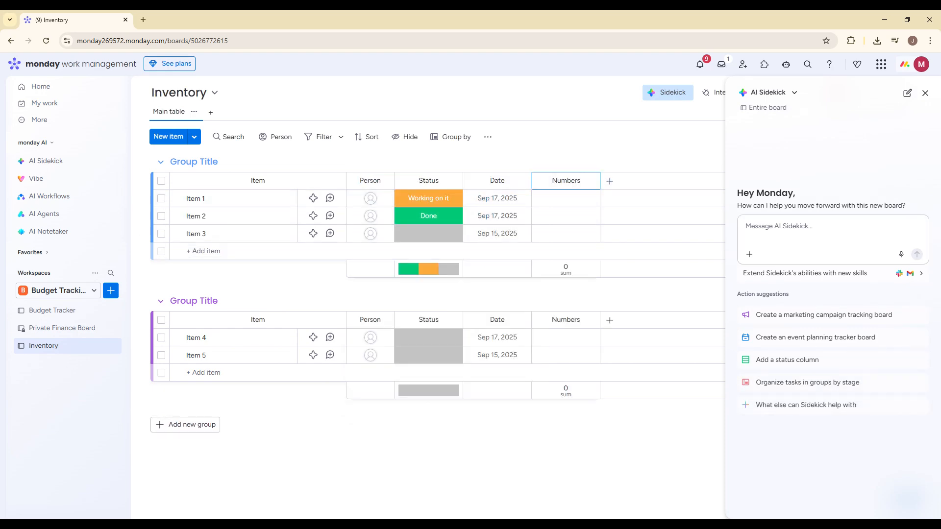
type("STOCK QUANTITY")
key("Return")
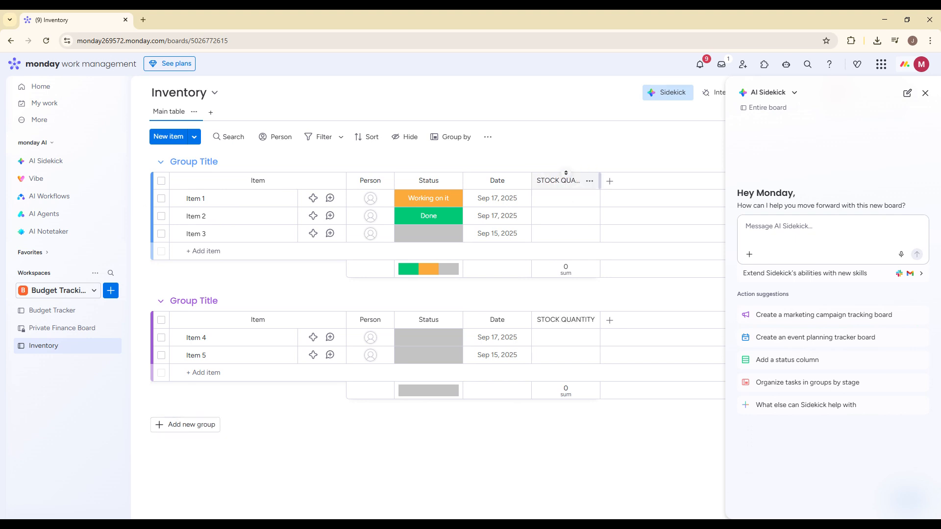
- Add another Numbers column named MIN STOCK LEVEL to the board
left_click(609, 181)
left_click(540, 255)
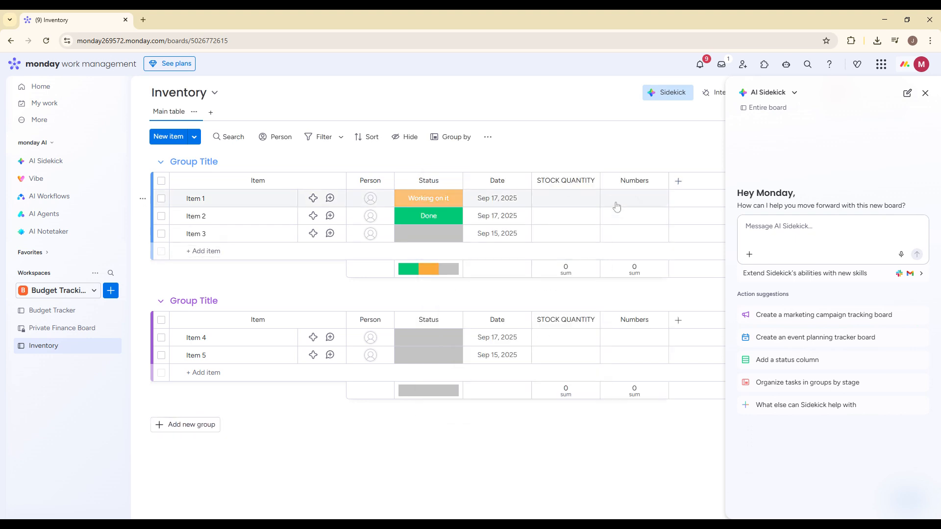
key("ctrl+a")
type("MIN STI")
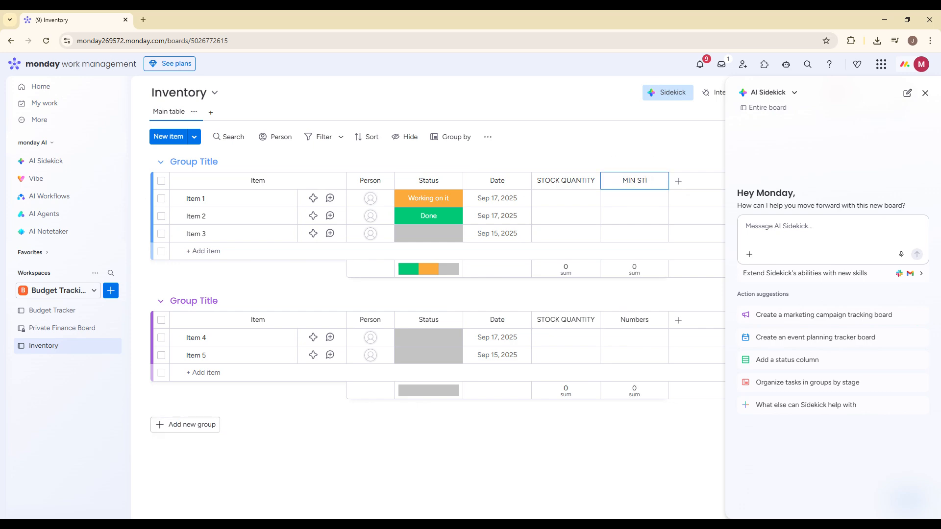
key("BackSpace")
type("OCK LEVEL")
- Rename the Status labels "Working on it" and "Stuck" as IN STOCK and OUT OF STOCK
left_click(434, 200)
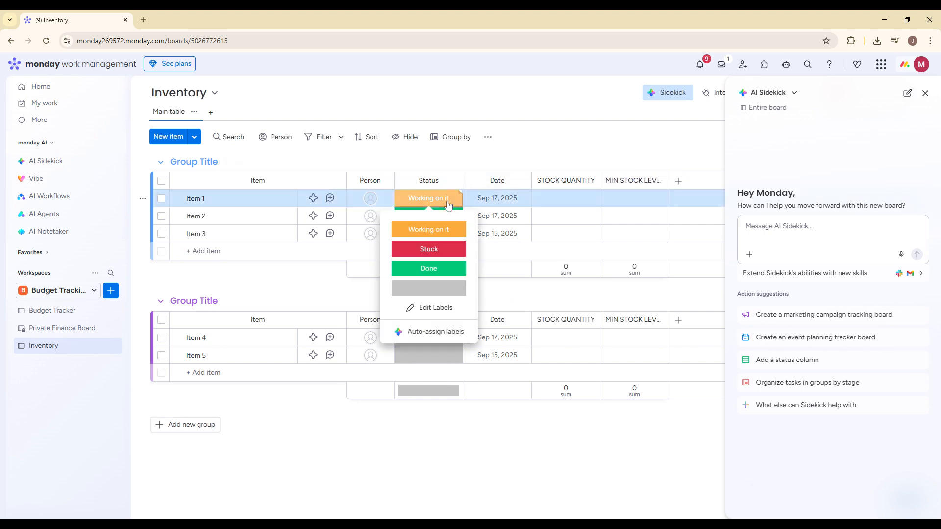
left_click(429, 307)
left_click(430, 229)
type("IN")
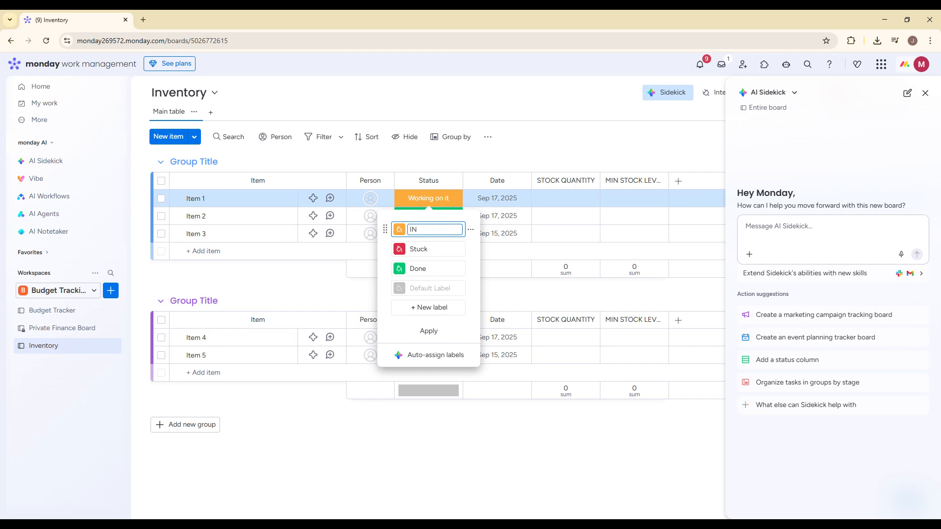
type("N STOCK")
key("Tab")
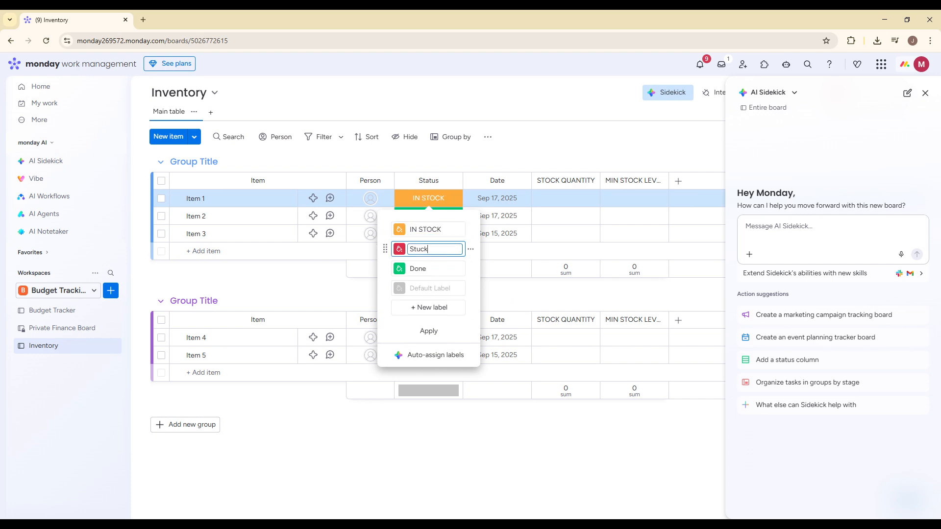
type("OUT OF STOCK")
left_click(637, 166)
- Add a Numbers column named SKU after the minimum stock level column
left_click(678, 181)
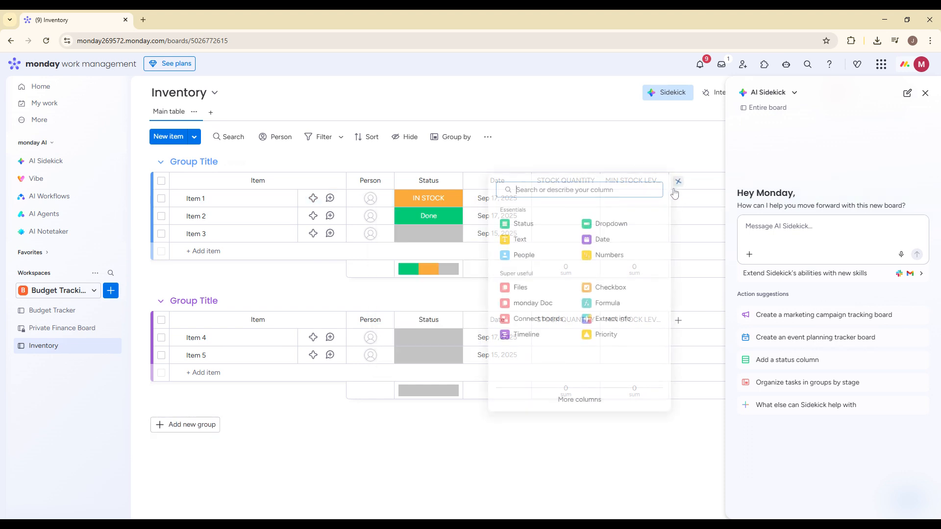
left_click(609, 255)
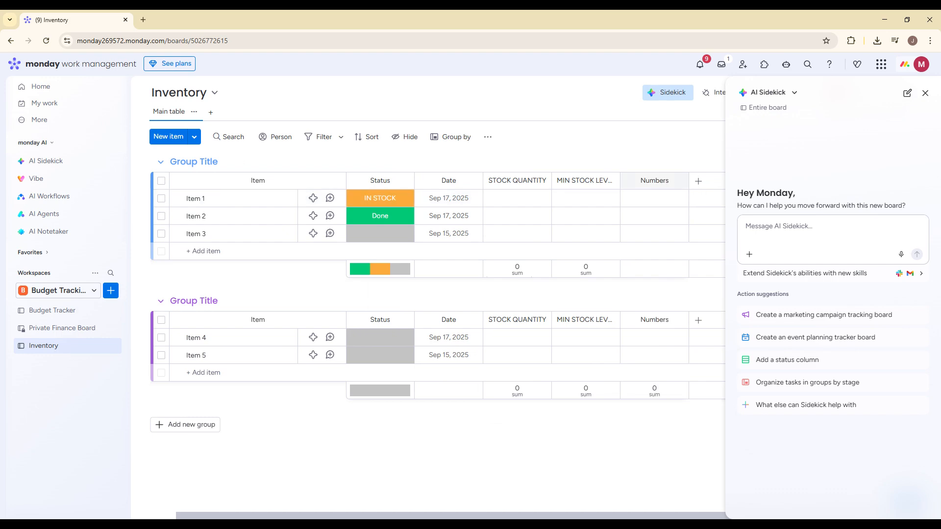
key("ctrl+a")
type("SKU")
key("Return")
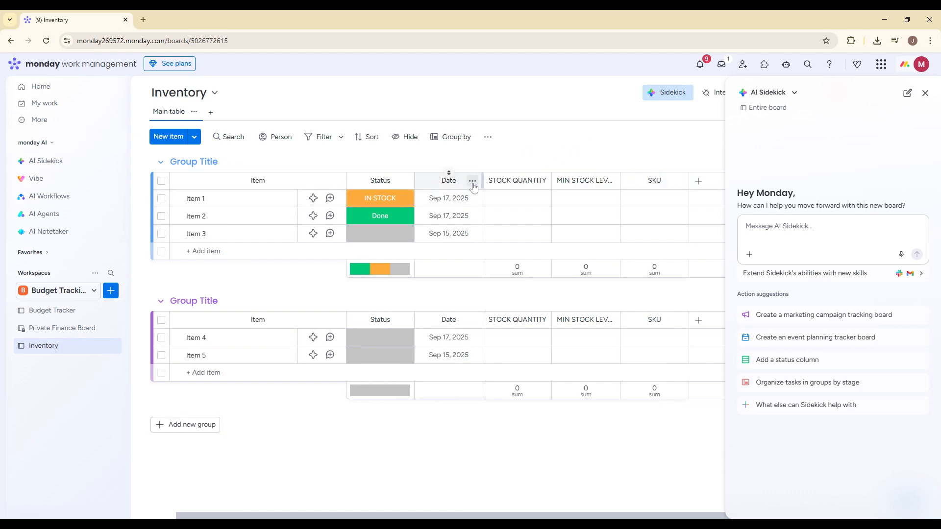
- Delete the Date column from the board and close the AI Sidekick assistant
left_click(472, 181)
left_click(520, 415)
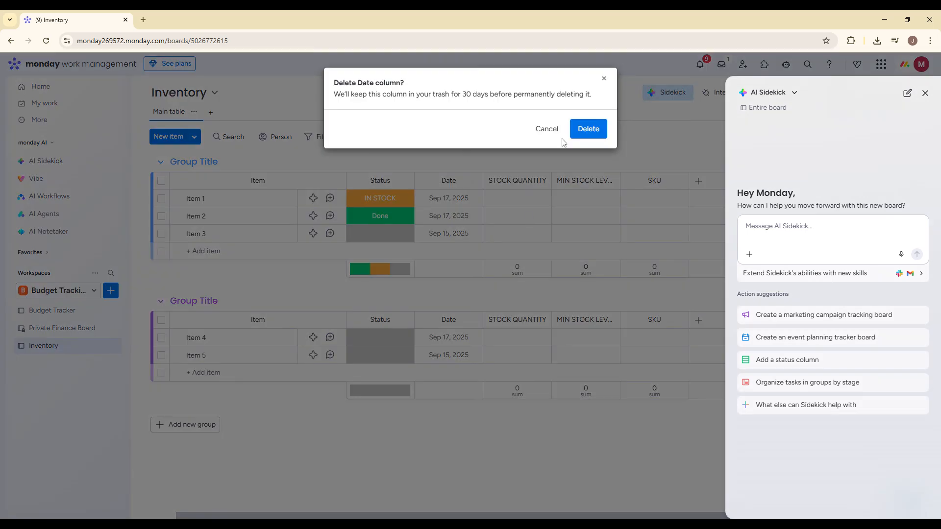
left_click(588, 129)
left_click(925, 94)
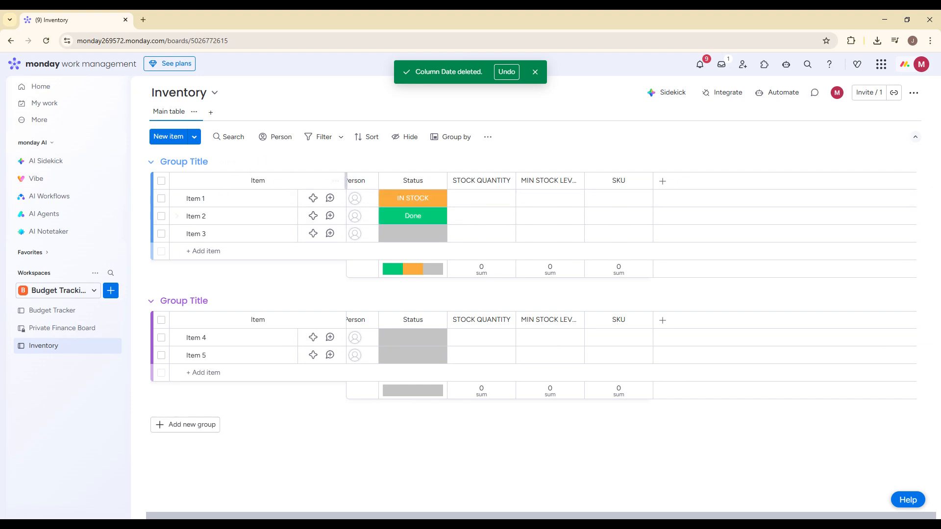
- Add a Numbers column named Price after the SKU column
left_click(665, 183)
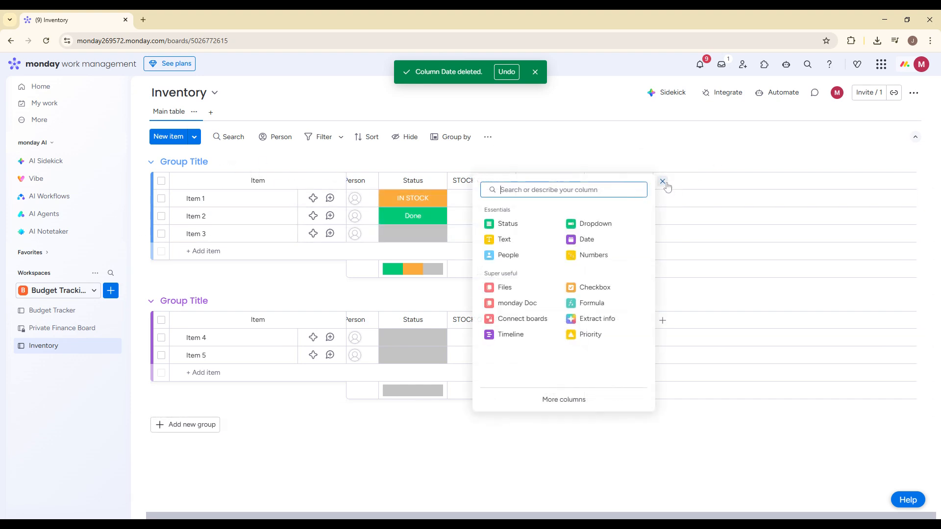
left_click(597, 255)
left_click(696, 181)
key("ctrl+a")
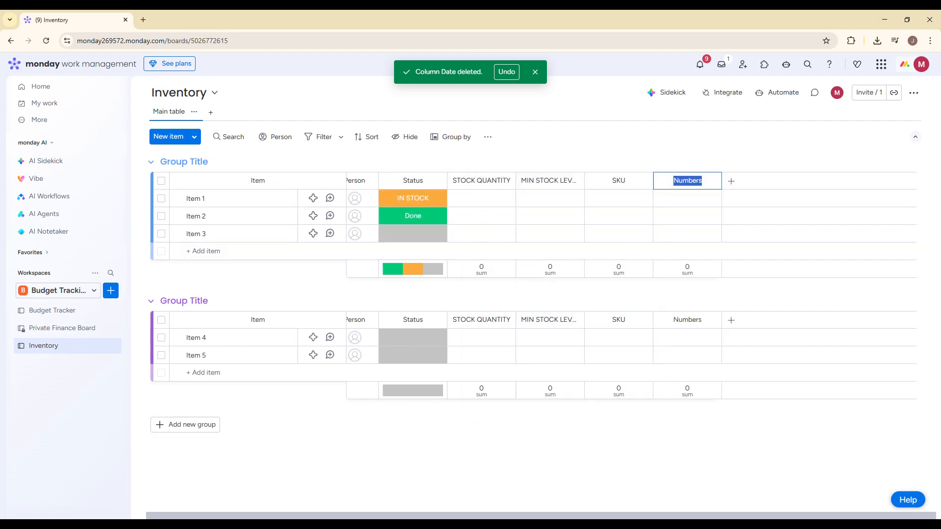
type("pRIC")
left_click(587, 147)
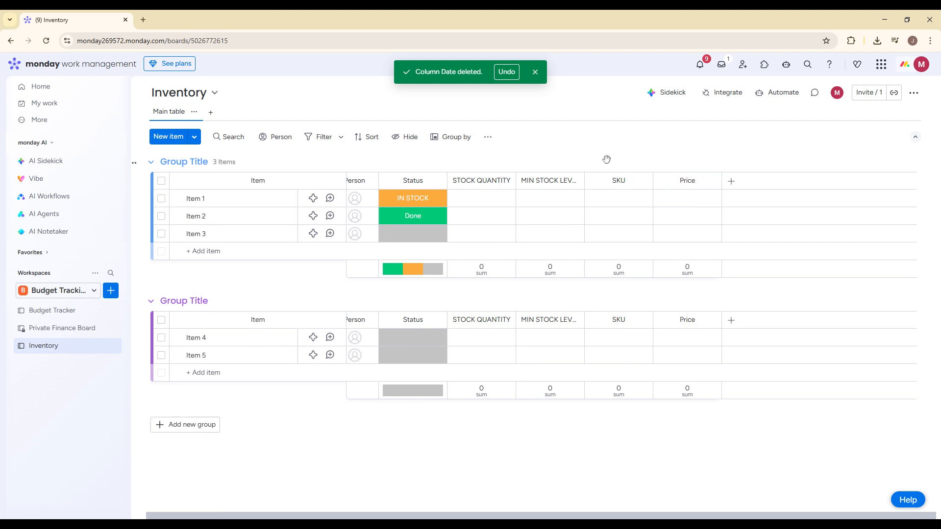
- Expand Item 1 and add a subitem named "item" beneath it
left_click(266, 205)
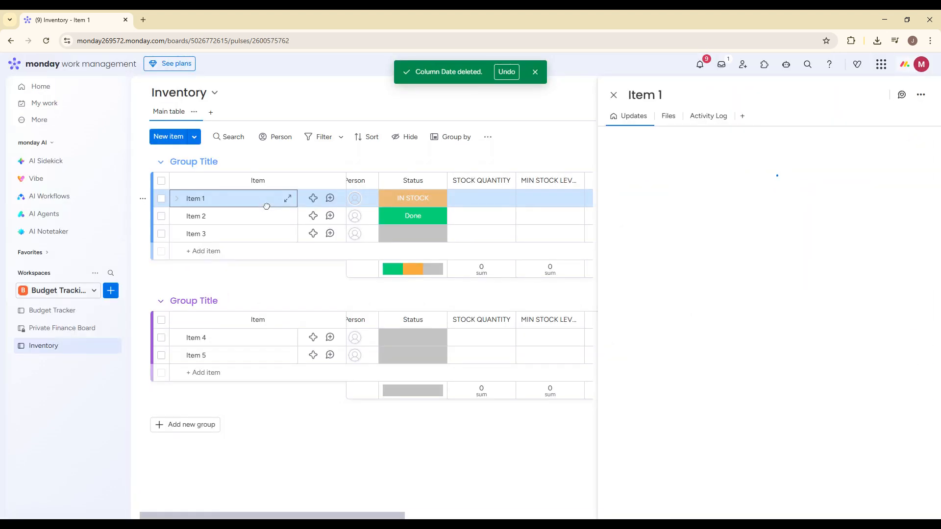
left_click(177, 199)
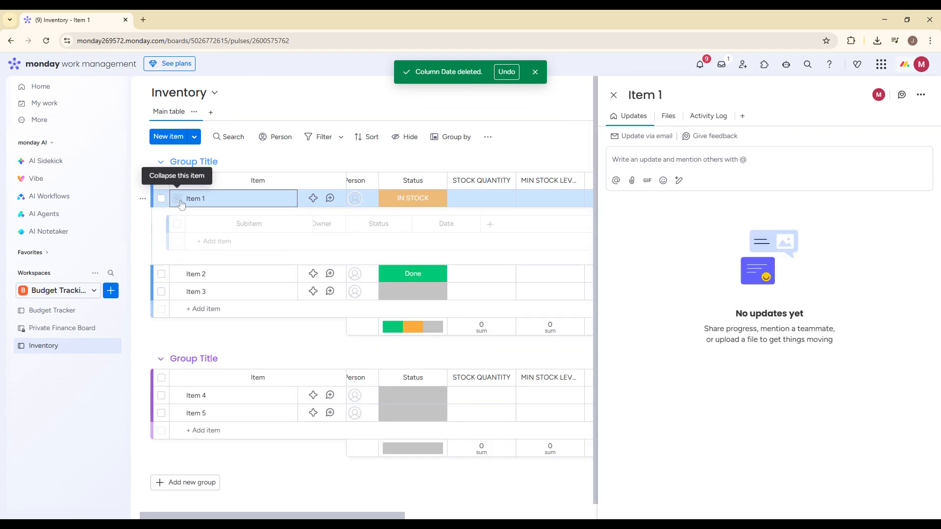
left_click(613, 96)
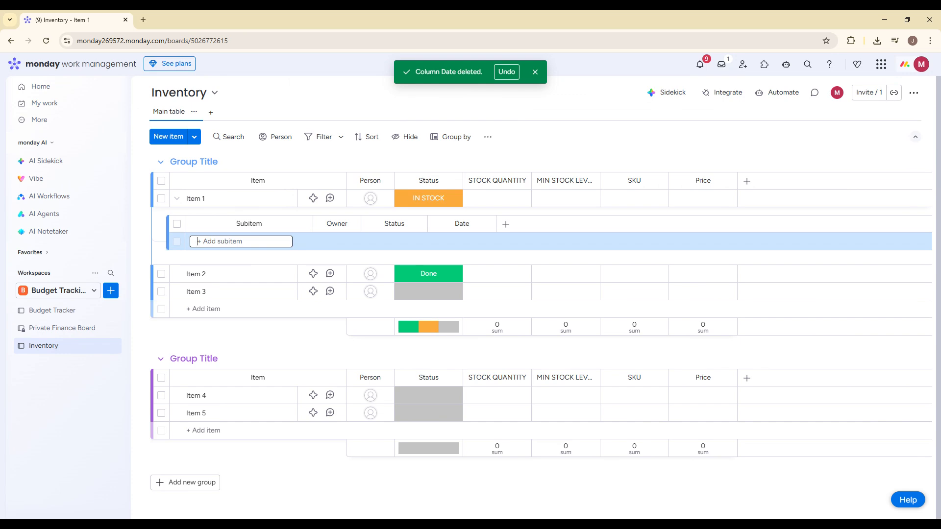
type("ite")
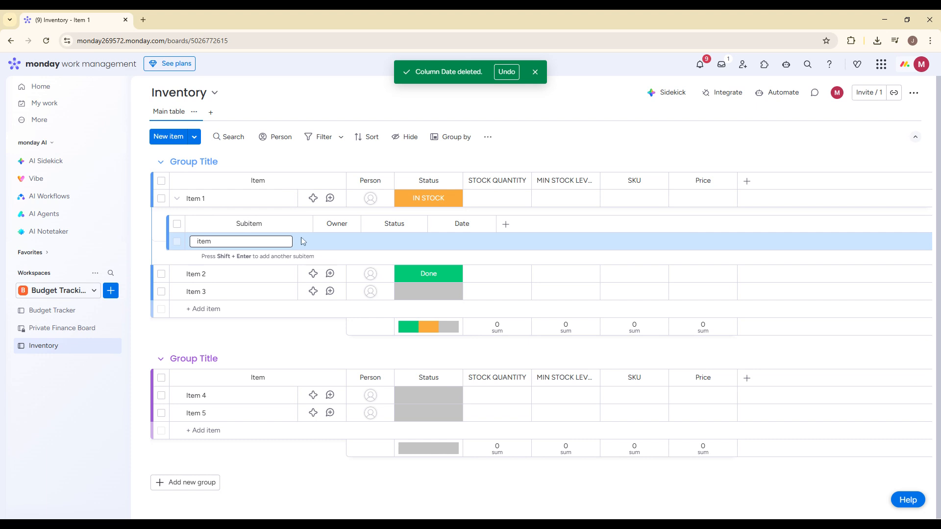
type("m")
- Add a Text column named Notes and a Numbers column named Quantity to the subitems of Item 1
left_click(506, 224)
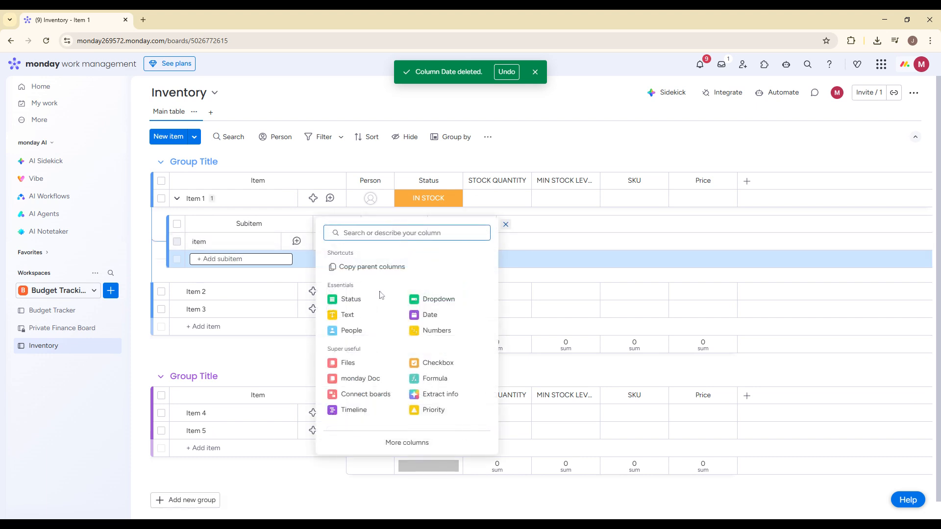
left_click(347, 314)
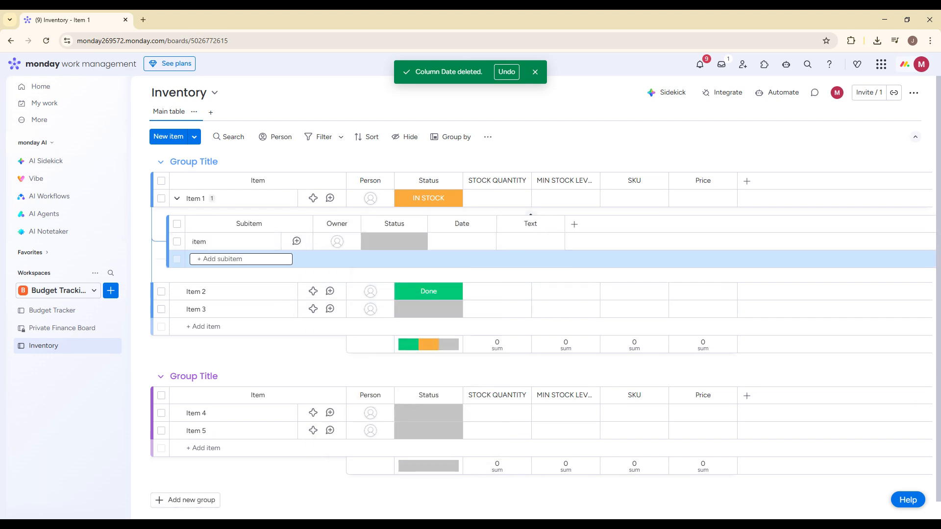
type("Notes")
left_click(575, 224)
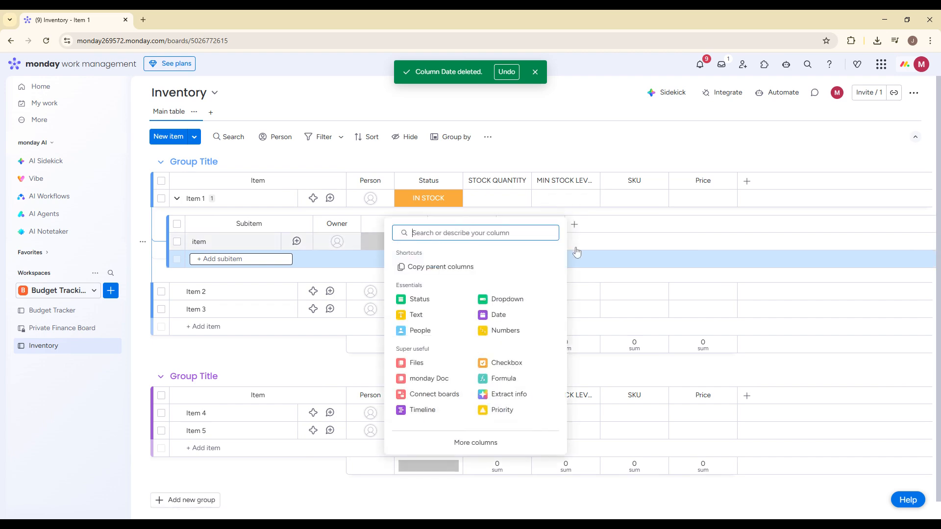
left_click(503, 331)
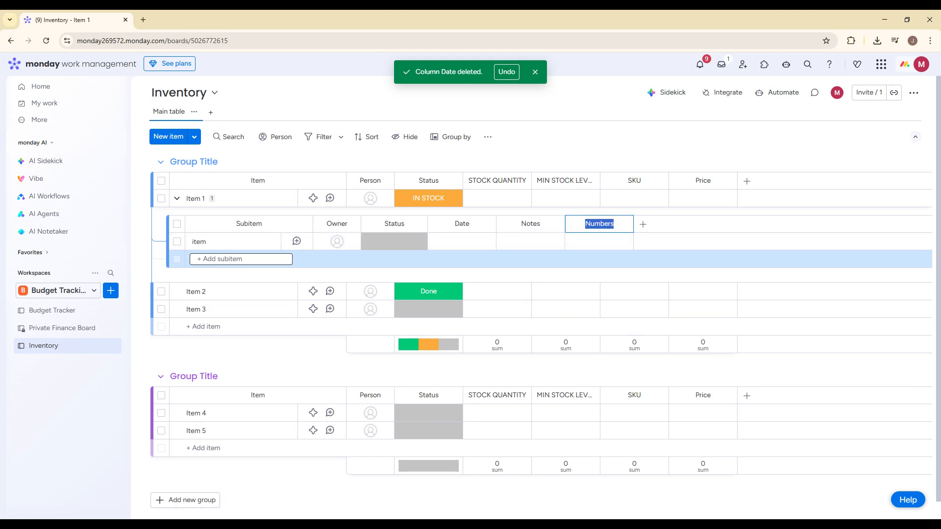
type("Quantity")
key("Return")
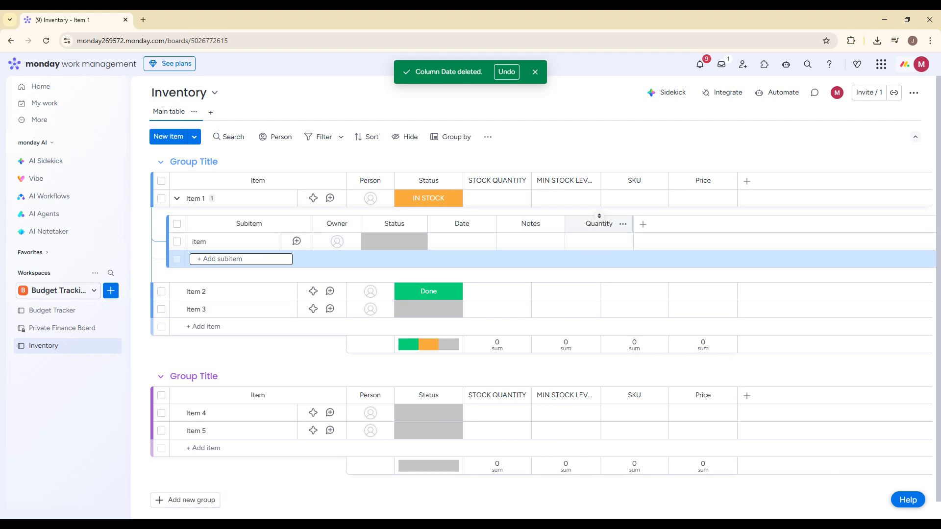
- Add a Form view to the Inventory board
left_click(211, 113)
key("Escape")
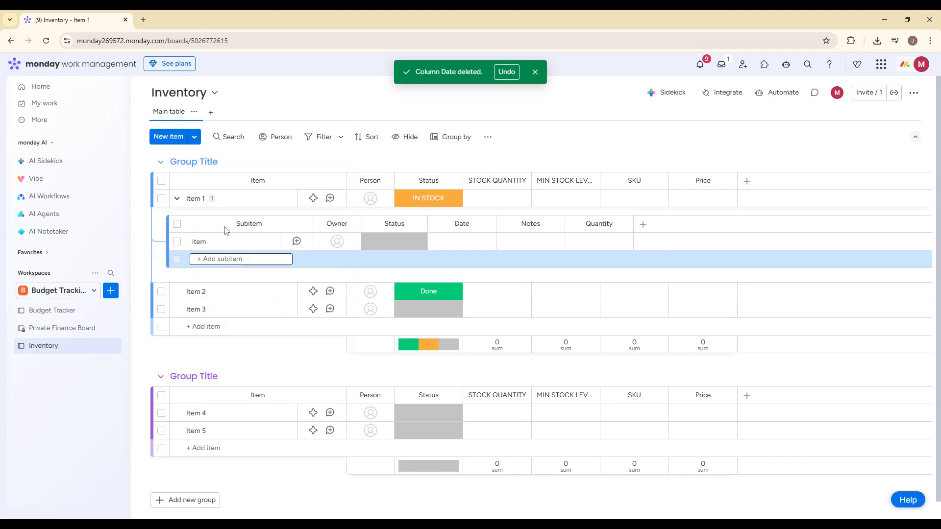
left_click(535, 72)
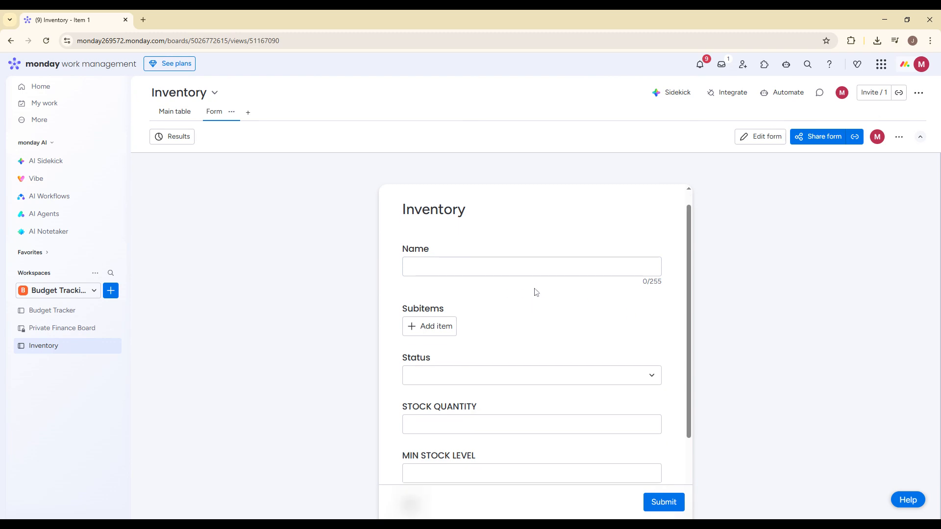
- Review the form's questions in edit mode, including Subitems and STOCK QUANTITY, and return to the board's main table
left_click(760, 137)
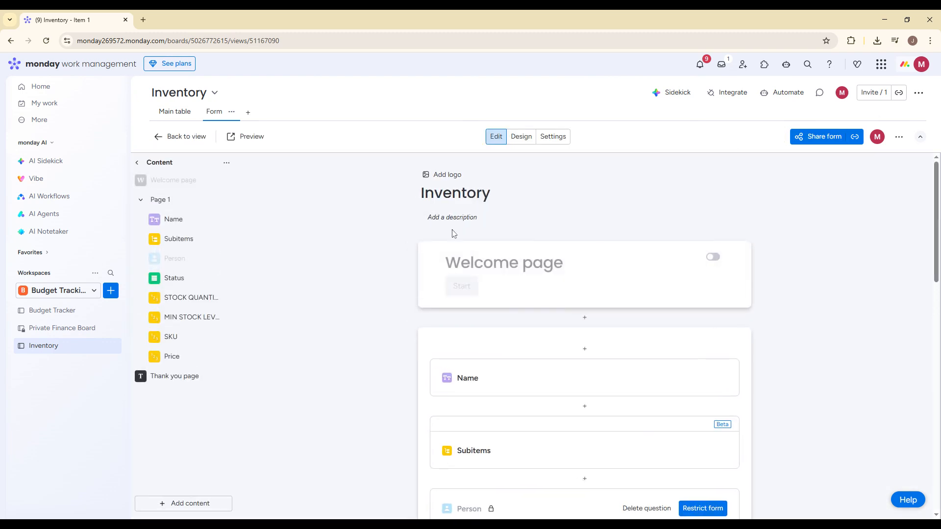
scroll(487, 287, "down", 2)
scroll(491, 287, "down", 3)
left_click(503, 212)
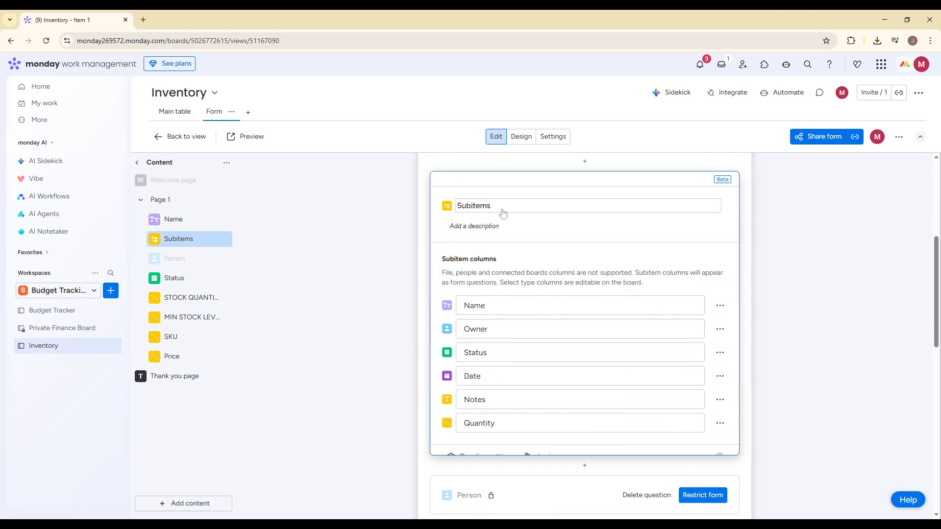
scroll(499, 214, "down", 8)
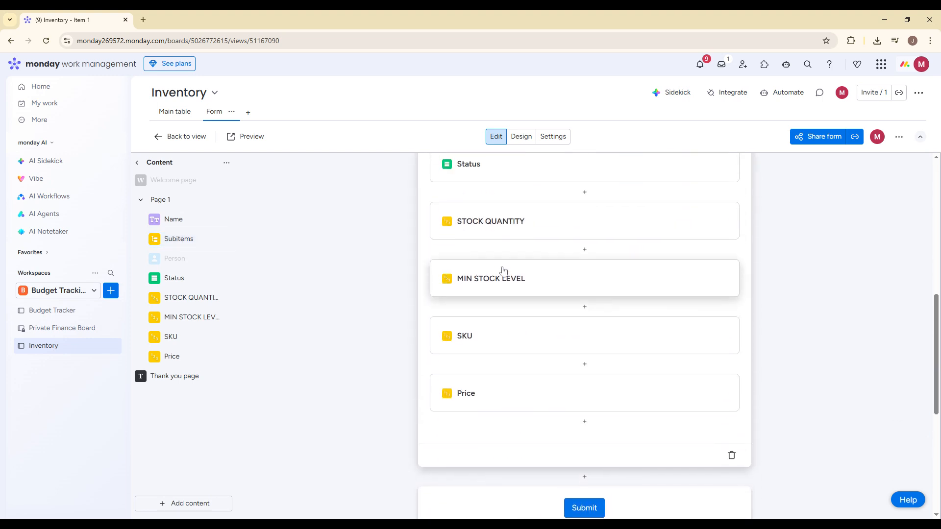
scroll(537, 294, "up", 1)
left_click(519, 275)
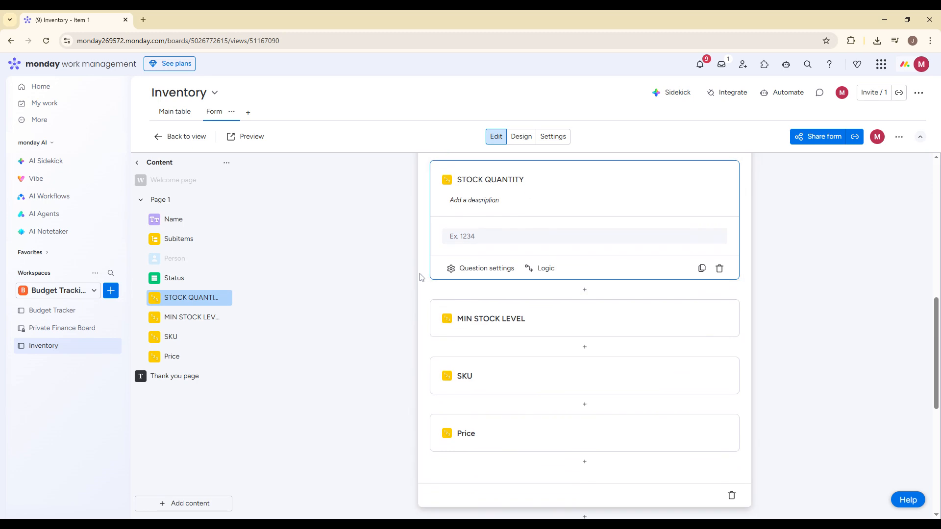
scroll(418, 281, "up", 10)
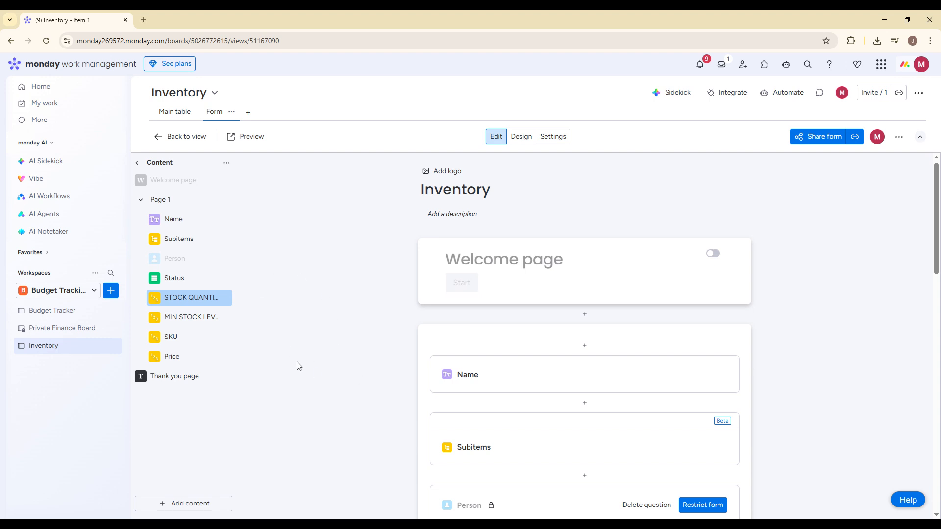
left_click(193, 136)
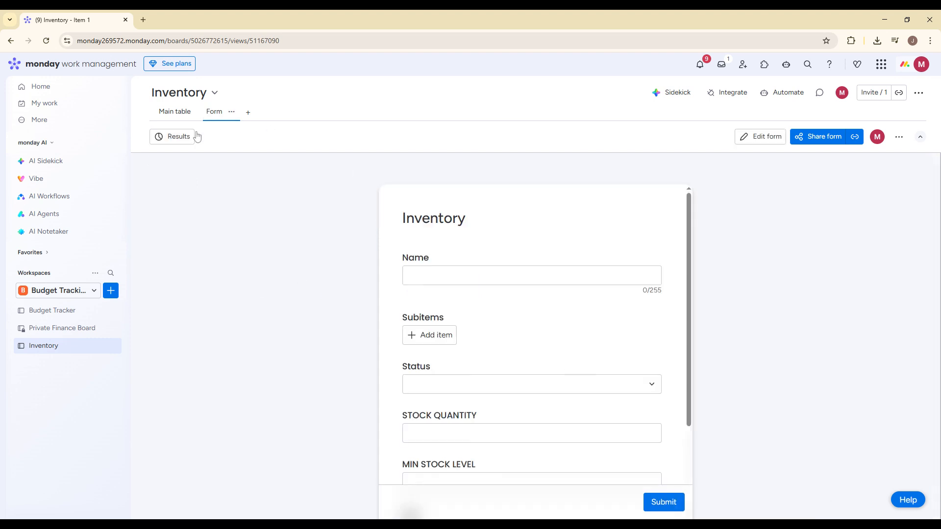
left_click(179, 112)
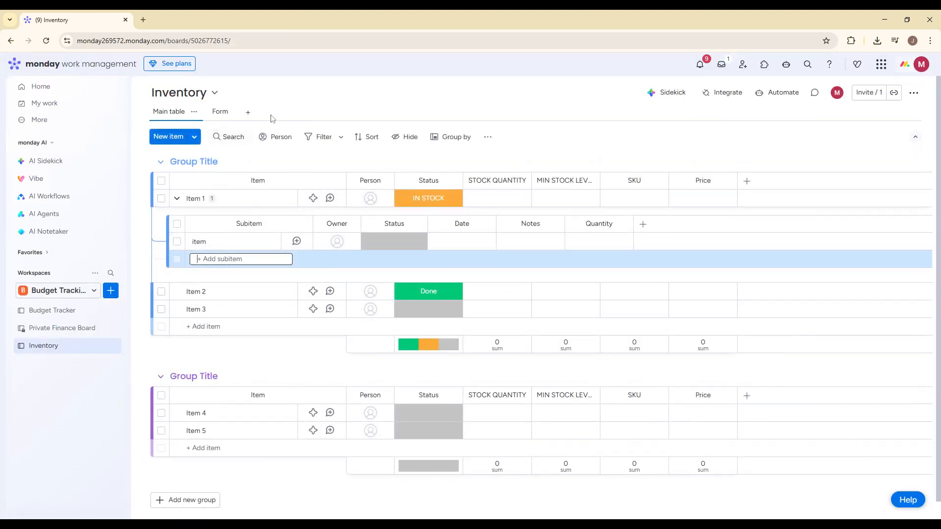